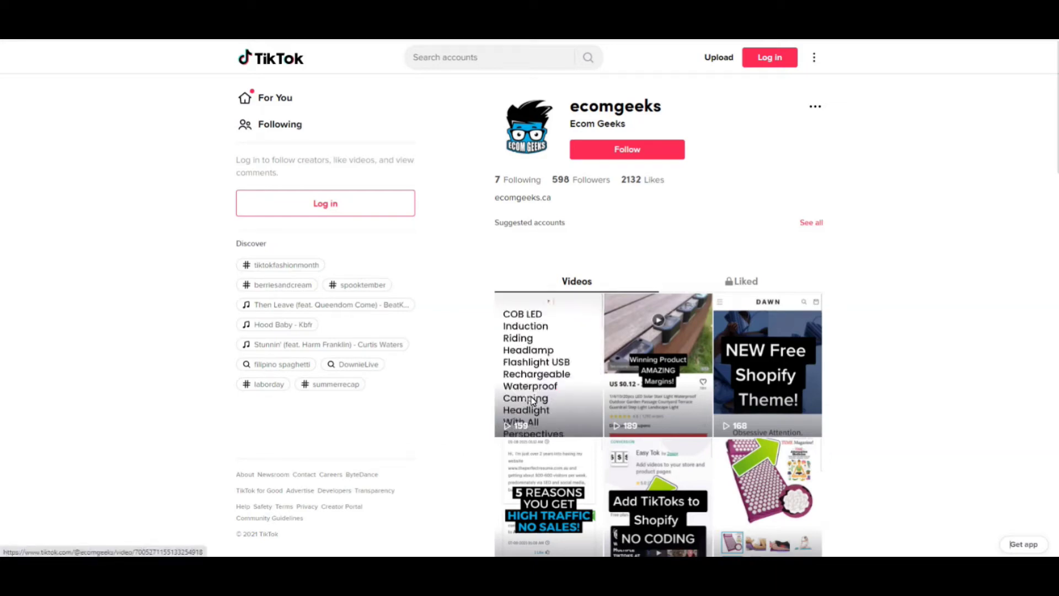
Open and play the first headlamp TikTok video, then reach the LED Headlamp products list.
{"action": "left_click", "coordinate": [532, 401]}
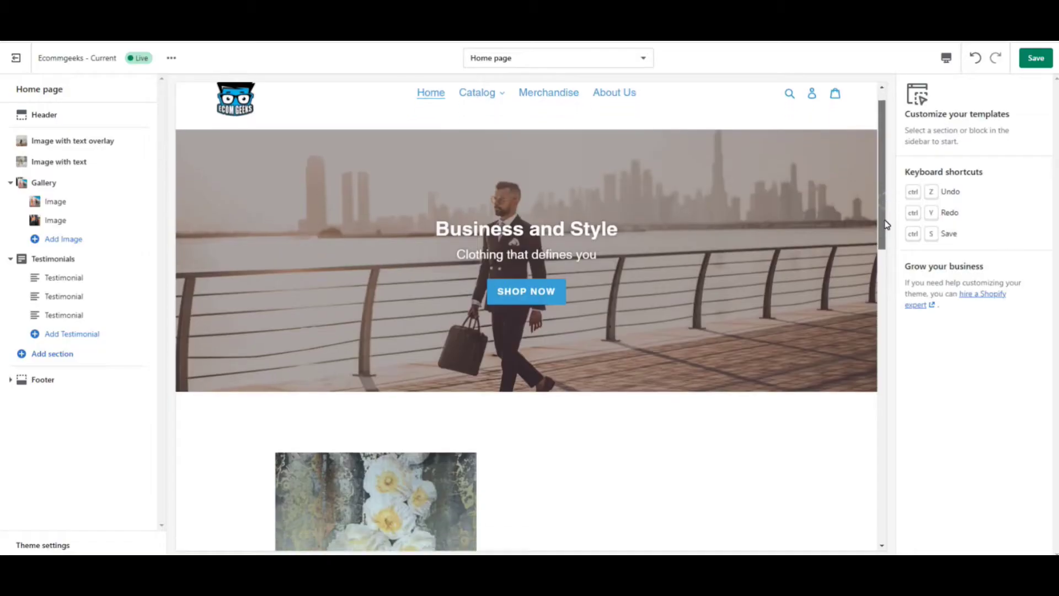
{"action": "scroll", "coordinate": [860, 342], "scroll_direction": "down", "scroll_amount": 3}
{"action": "scroll", "coordinate": [862, 336], "scroll_direction": "down", "scroll_amount": 3}
{"action": "scroll", "coordinate": [860, 372], "scroll_direction": "down", "scroll_amount": 3}
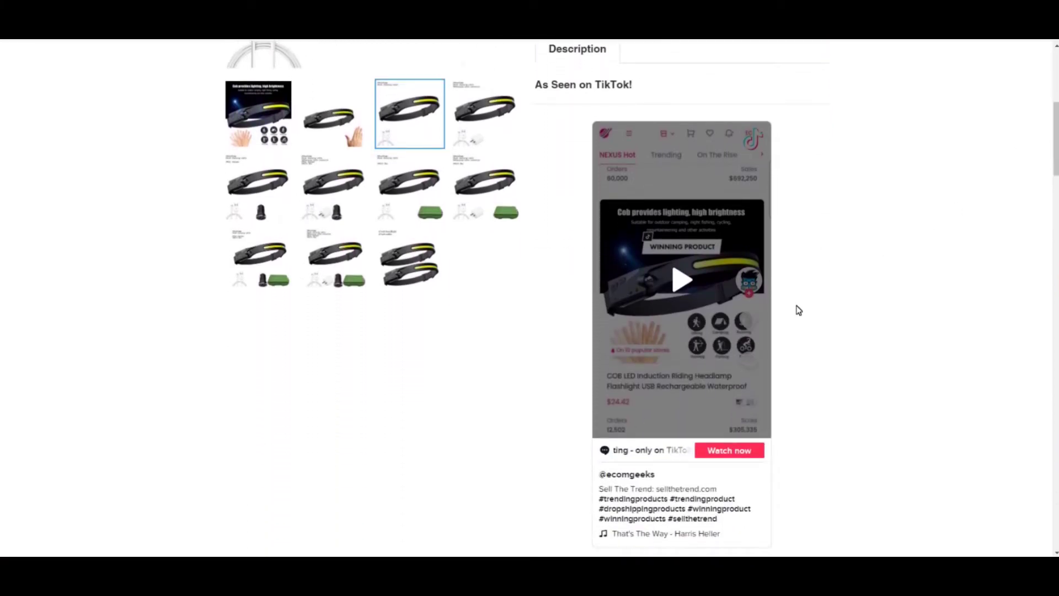
{"action": "left_click", "coordinate": [689, 282]}
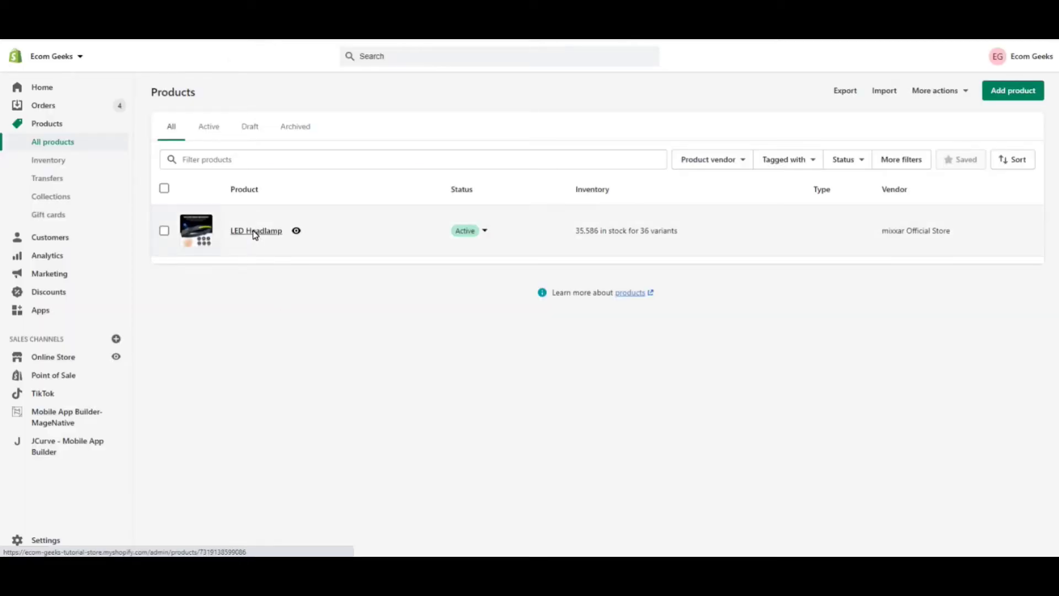
Add an 'As Seen on TikTok!' line above the Overview heading and open the Insert video box.
{"action": "left_click", "coordinate": [255, 235]}
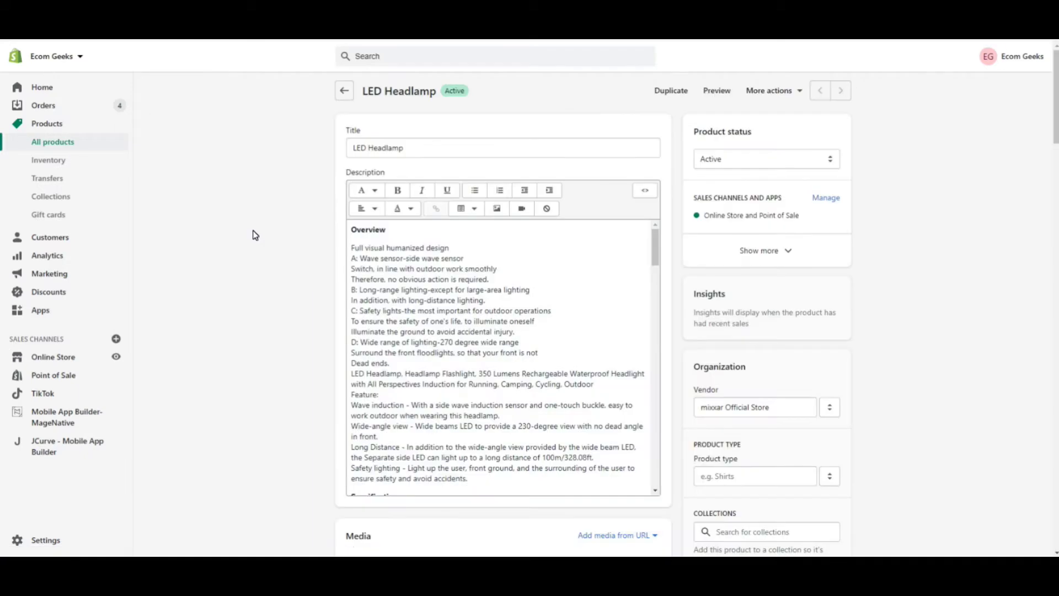
{"action": "left_click", "coordinate": [355, 237]}
{"action": "key", "text": "Return"}
{"action": "type", "text": "As Seen on TikTok!"}
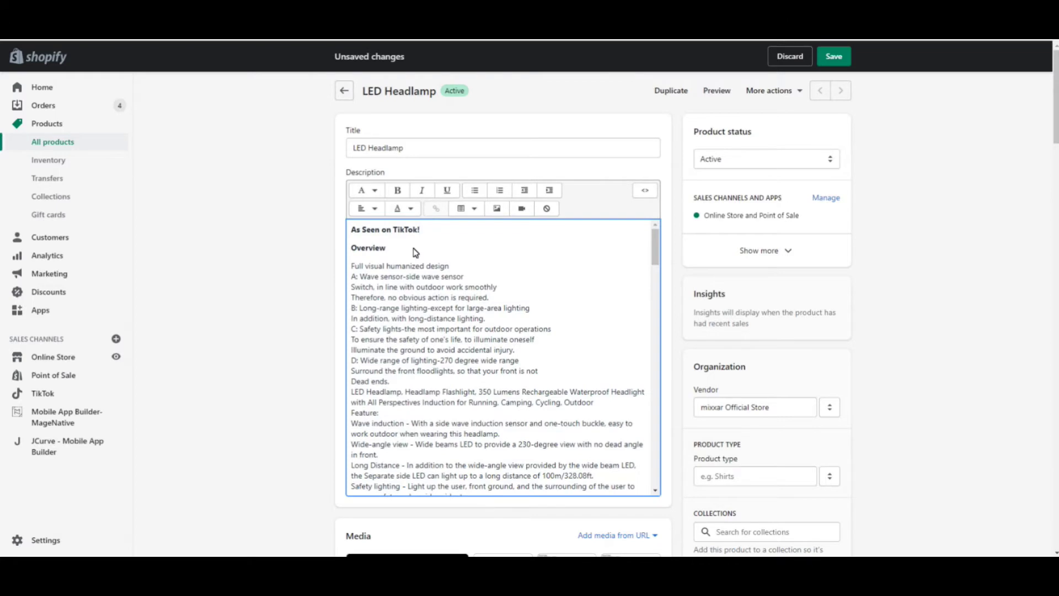
{"action": "type", "text": "TikTok!"}
{"action": "key", "text": "Return"}
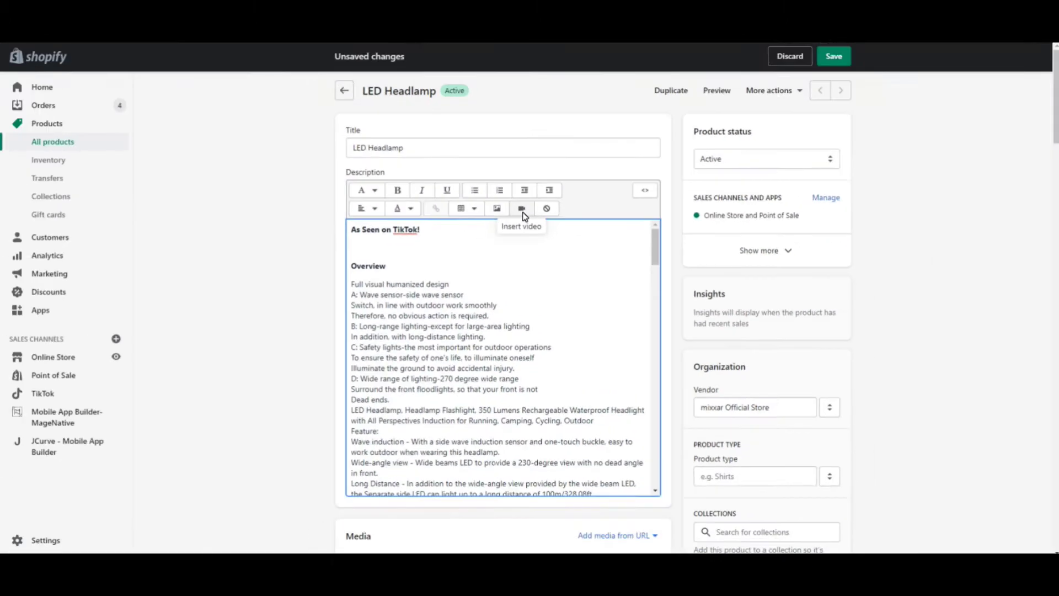
{"action": "left_click", "coordinate": [518, 167]}
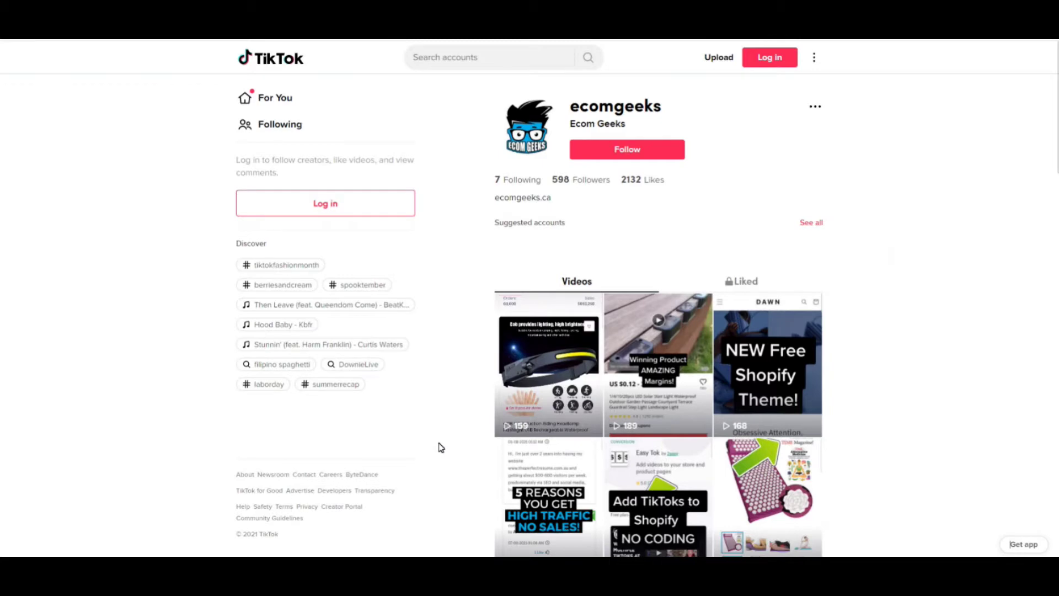
{"action": "mouse_move", "coordinate": [548, 364]}
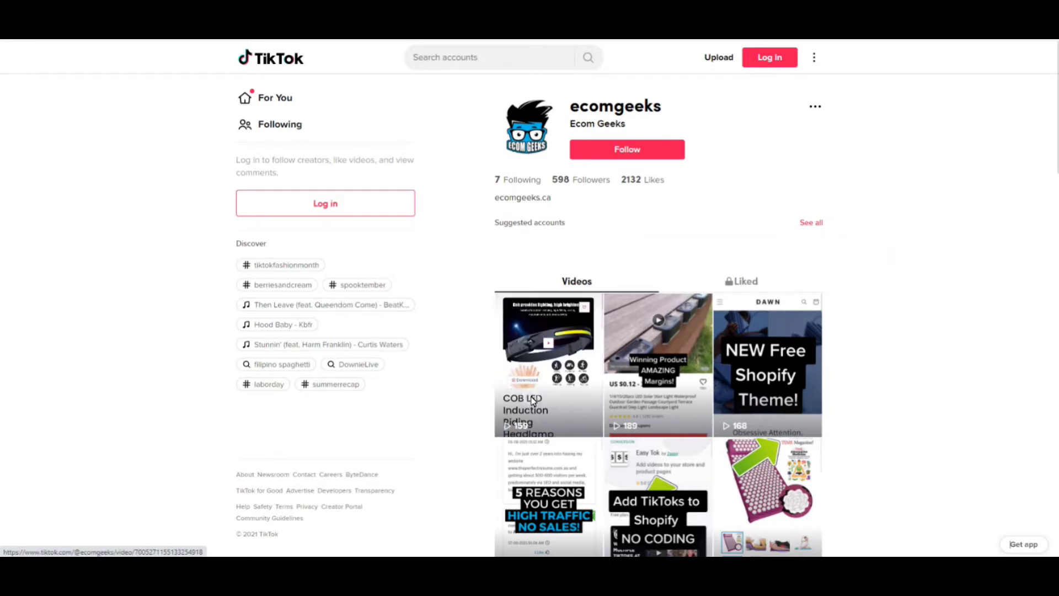
Open the ecomgeeks headlamp TikTok video and copy its embed code.
{"action": "left_click", "coordinate": [532, 401]}
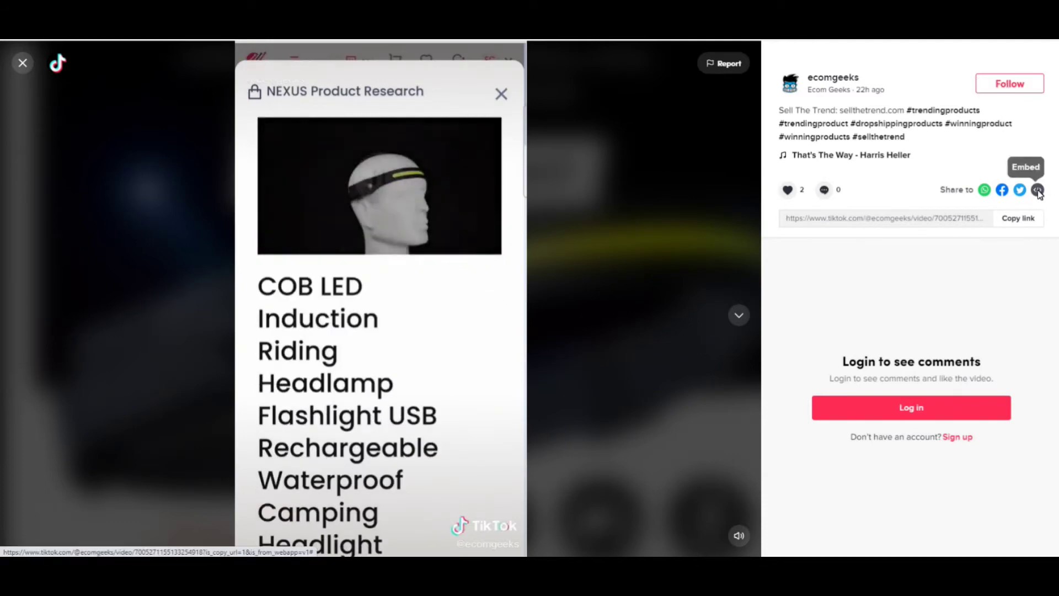
{"action": "left_click", "coordinate": [1037, 190]}
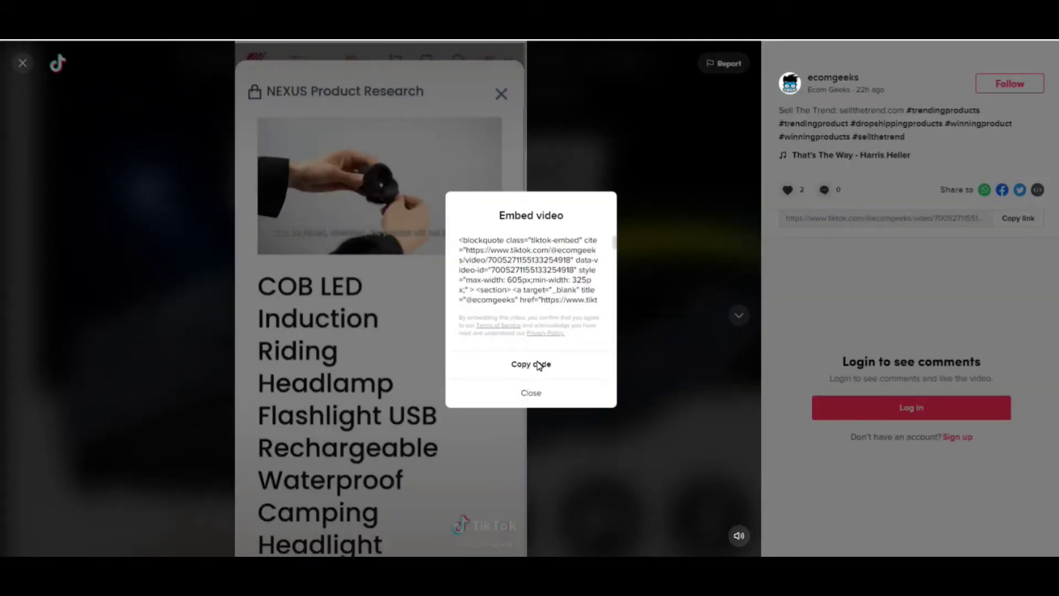
{"action": "left_click", "coordinate": [536, 364]}
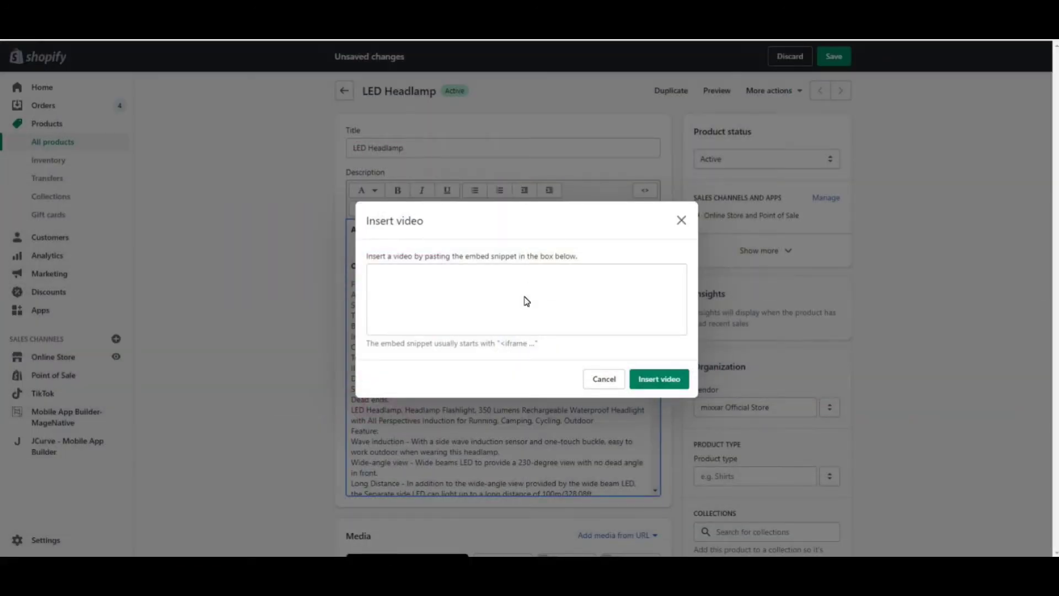
Paste the TikTok embed code into the LED Headlamp description, insert it, and save the product.
{"action": "left_click", "coordinate": [527, 300]}
{"action": "key", "text": "ctrl+v"}
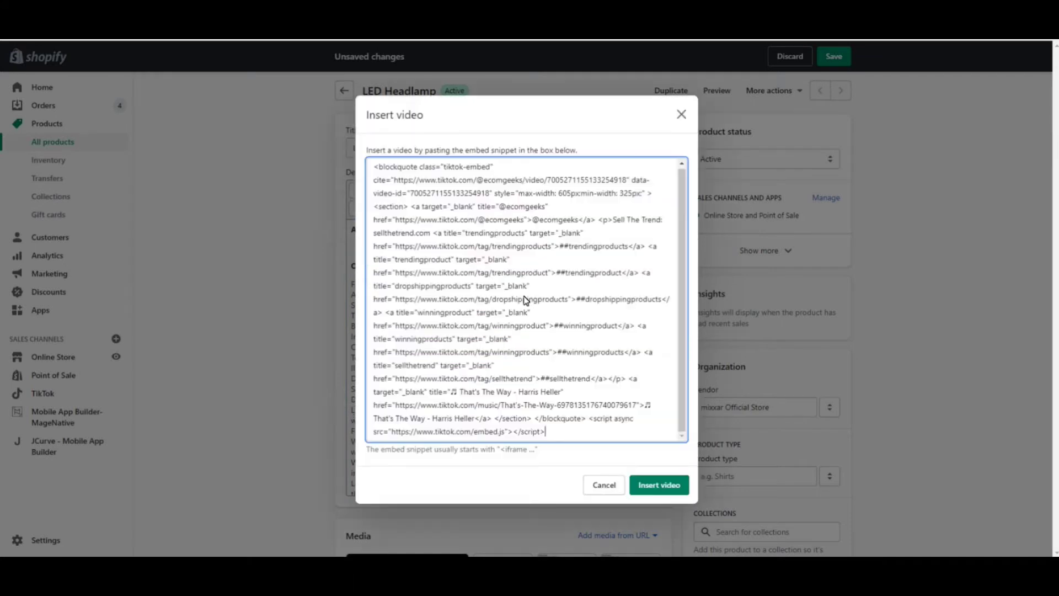
{"action": "left_click", "coordinate": [665, 493]}
{"action": "left_click", "coordinate": [839, 60]}
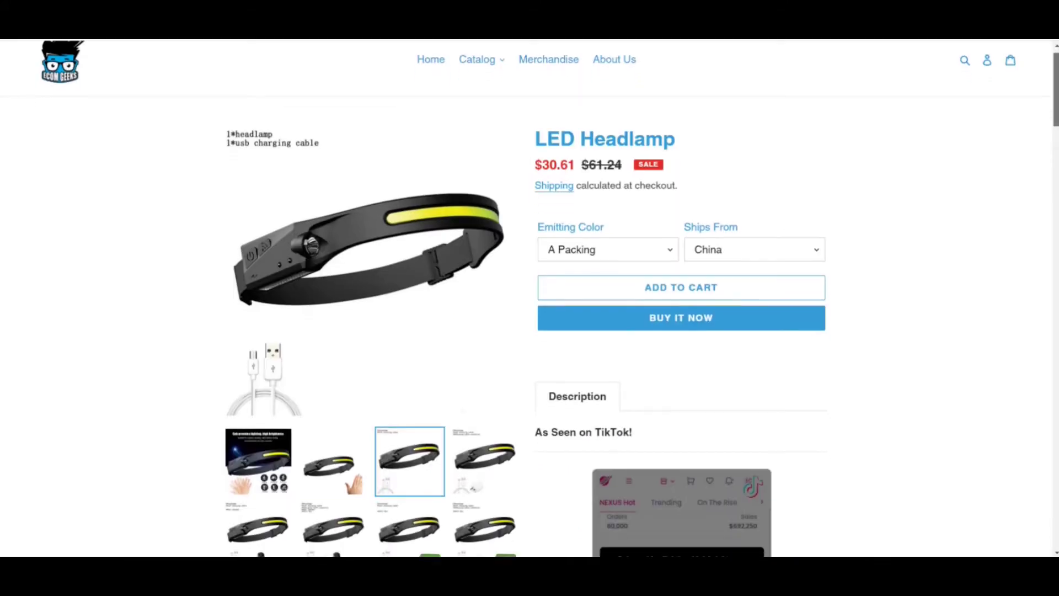
{"action": "scroll", "coordinate": [1057, 107], "scroll_direction": "down", "scroll_amount": 2}
{"action": "left_click_drag", "start_coordinate": [1056, 106], "coordinate": [1054, 147]}
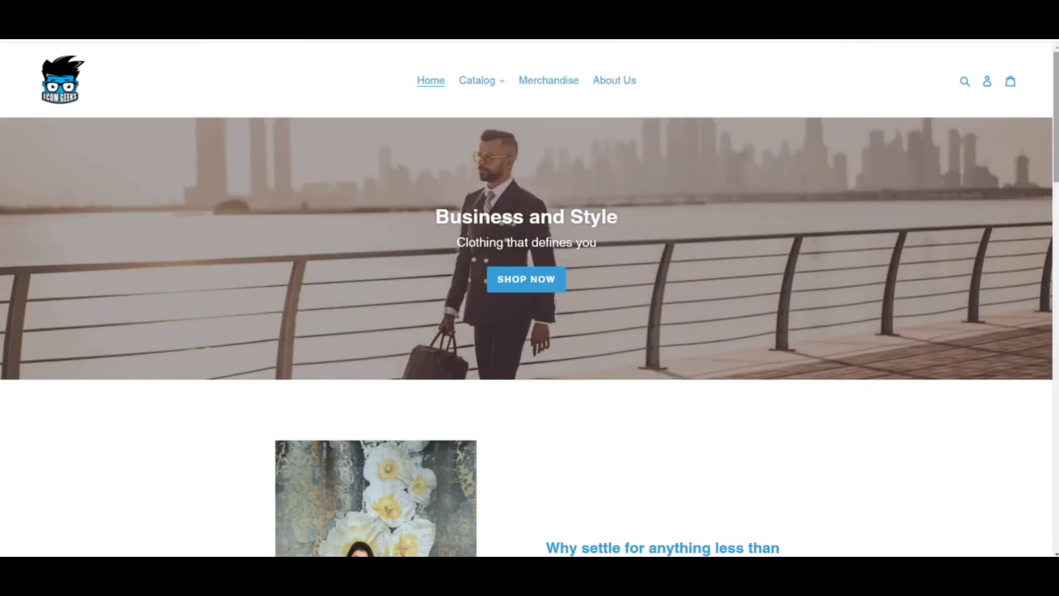
Open the current theme in the editor and scroll the Home page preview to the bottom.
{"action": "scroll", "coordinate": [1044, 352], "scroll_direction": "down", "scroll_amount": 15}
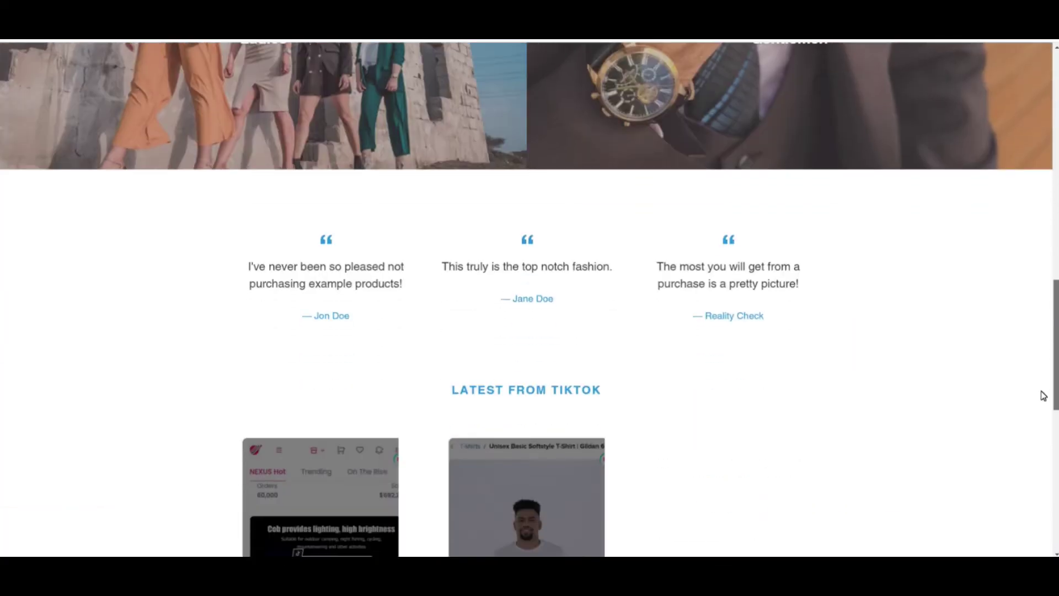
{"action": "scroll", "coordinate": [1042, 395], "scroll_direction": "down", "scroll_amount": 5}
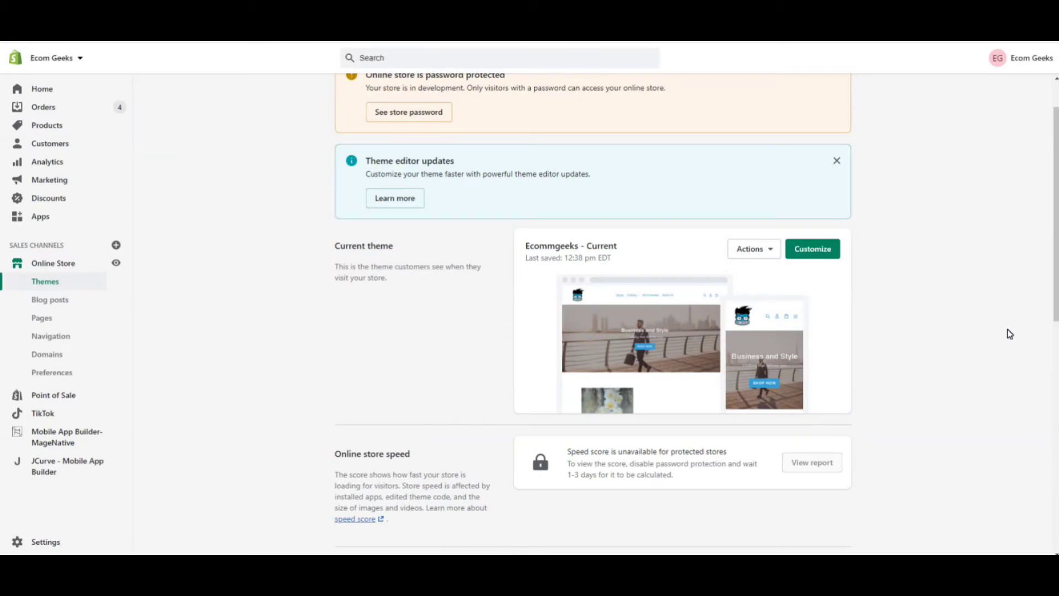
{"action": "left_click", "coordinate": [810, 251]}
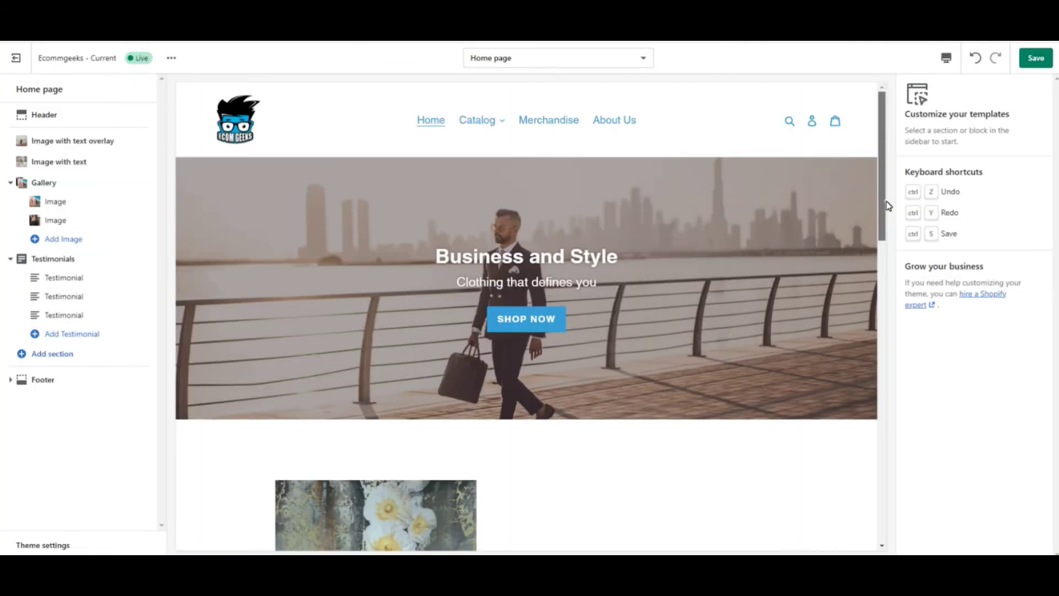
{"action": "scroll", "coordinate": [864, 343], "scroll_direction": "down", "scroll_amount": 1}
{"action": "scroll", "coordinate": [864, 342], "scroll_direction": "down", "scroll_amount": 3}
{"action": "scroll", "coordinate": [864, 343], "scroll_direction": "down", "scroll_amount": 4}
{"action": "scroll", "coordinate": [864, 343], "scroll_direction": "down", "scroll_amount": 2}
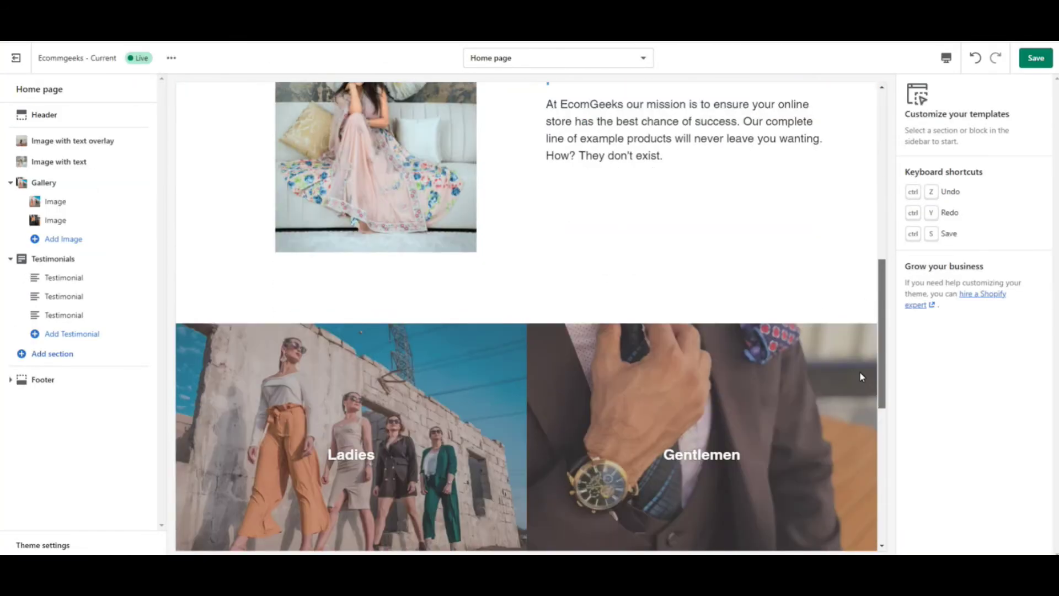
{"action": "scroll", "coordinate": [863, 371], "scroll_direction": "down", "scroll_amount": 3}
{"action": "scroll", "coordinate": [863, 433], "scroll_direction": "down", "scroll_amount": 2}
{"action": "scroll", "coordinate": [863, 466], "scroll_direction": "down", "scroll_amount": 1}
{"action": "scroll", "coordinate": [865, 490], "scroll_direction": "down", "scroll_amount": 2}
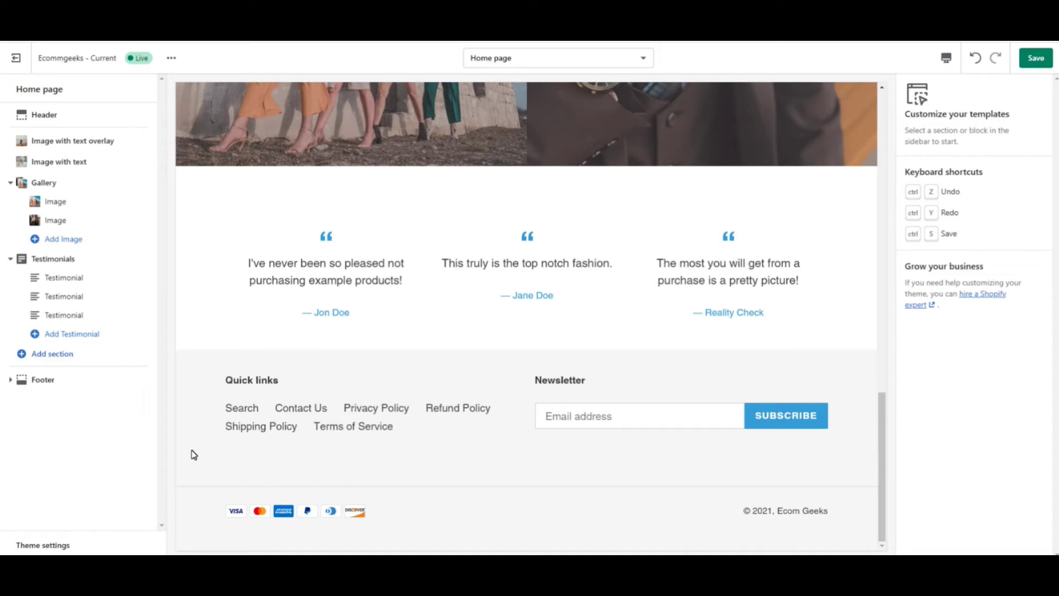
Add a Custom content section and delete its image and 'Talk about your brand' text blocks.
{"action": "left_click", "coordinate": [53, 353]}
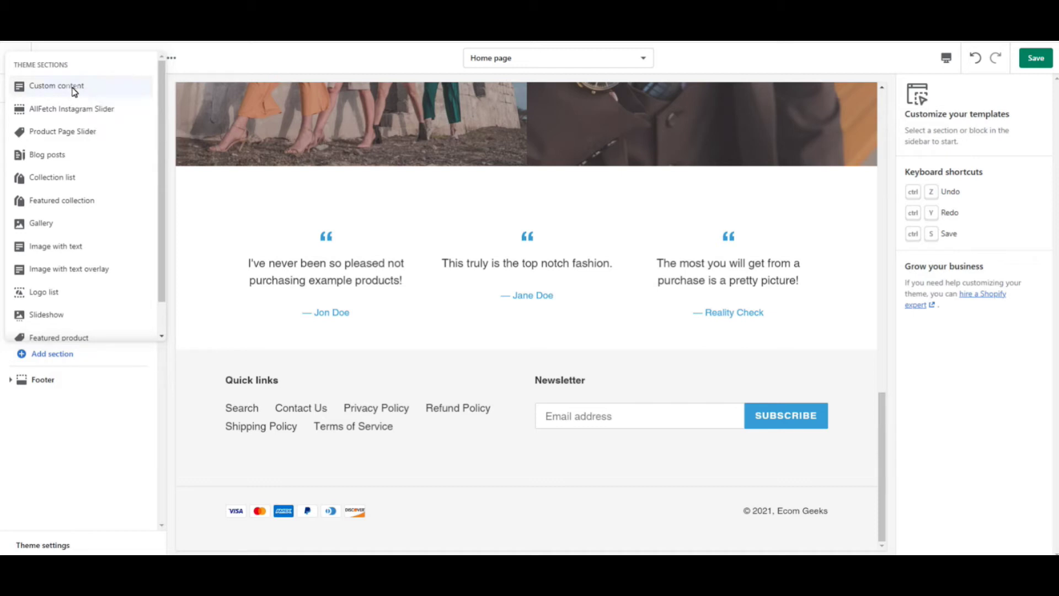
{"action": "left_click", "coordinate": [72, 89]}
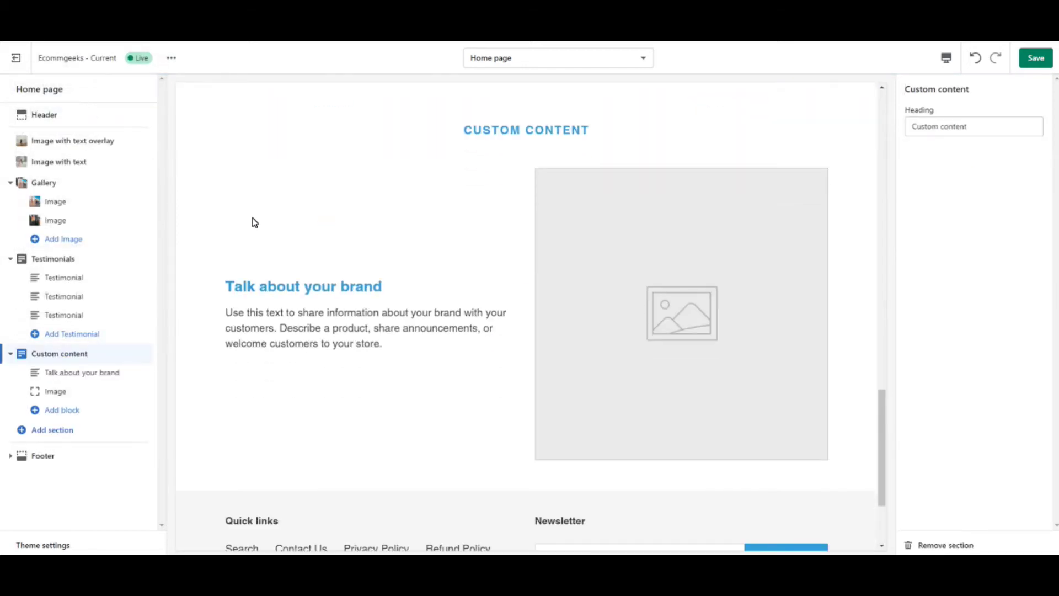
{"action": "left_click", "coordinate": [97, 392]}
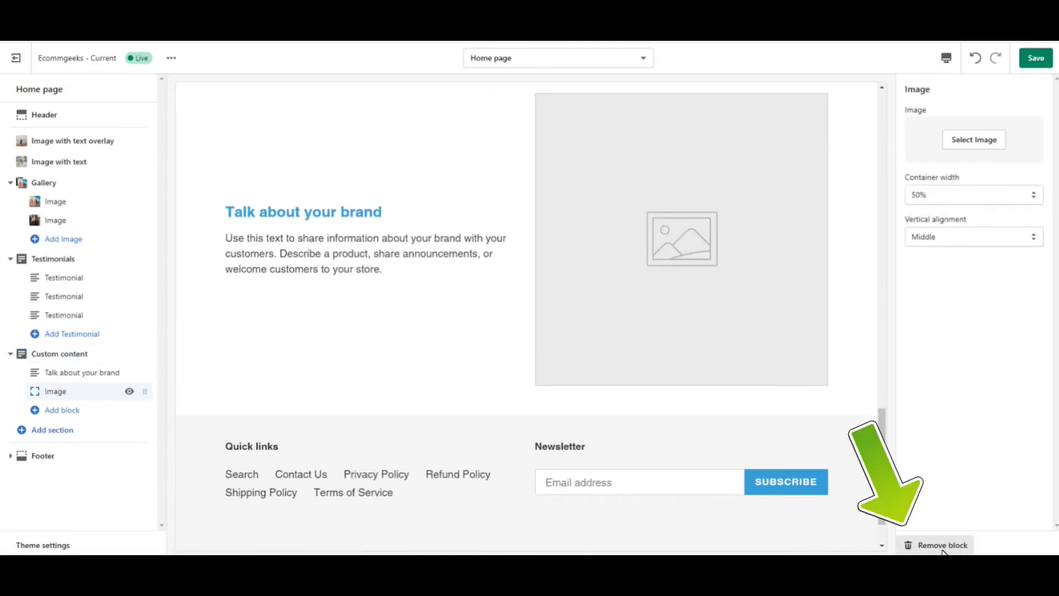
{"action": "left_click", "coordinate": [943, 545]}
{"action": "left_click", "coordinate": [57, 373]}
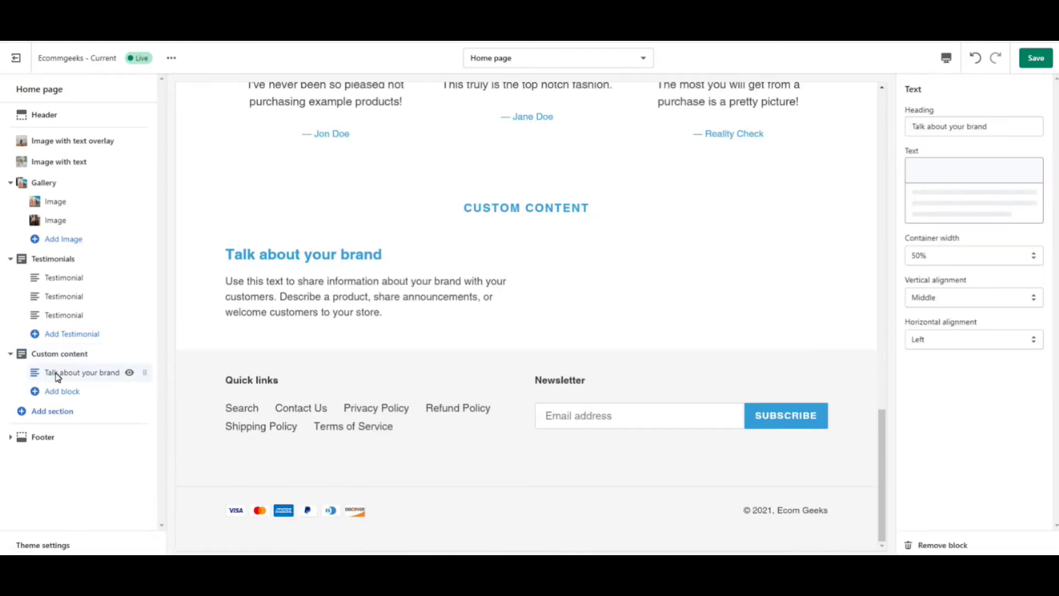
{"action": "left_click", "coordinate": [950, 545]}
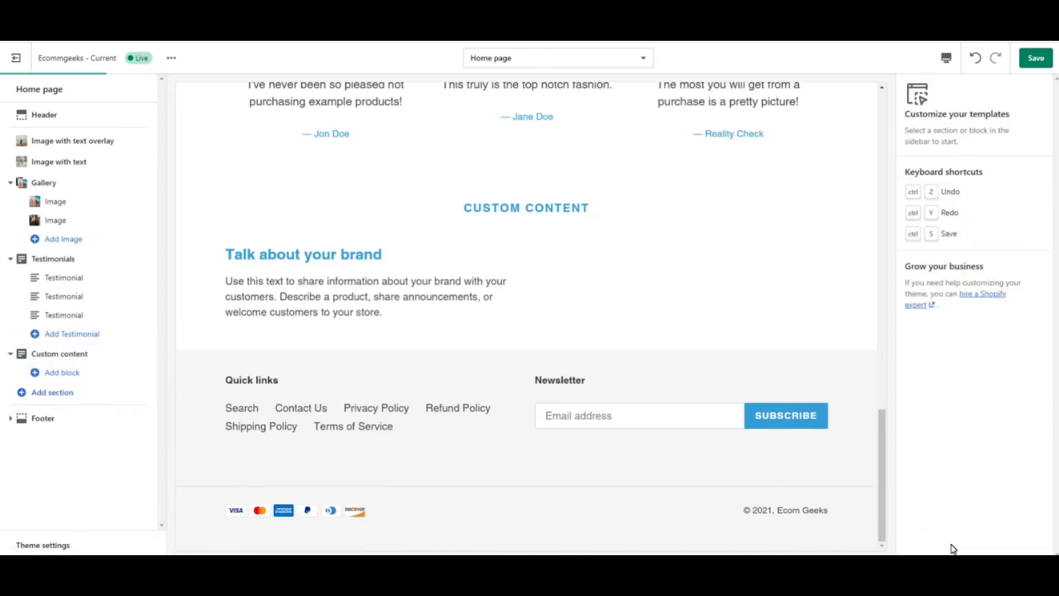
Add three Custom HTML blocks to the Custom content section.
{"action": "left_click", "coordinate": [38, 375]}
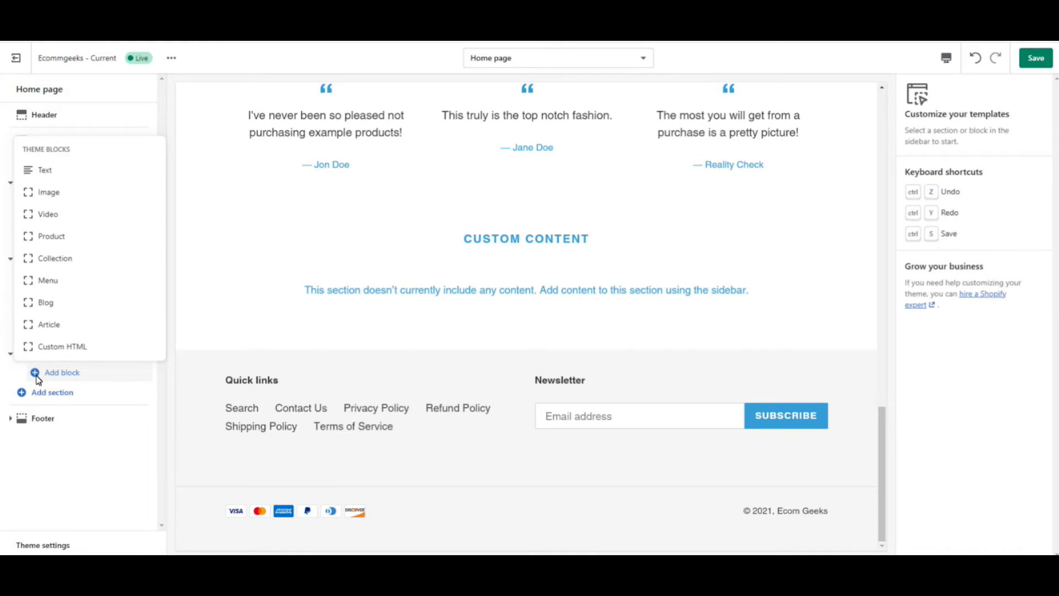
{"action": "left_click", "coordinate": [50, 347]}
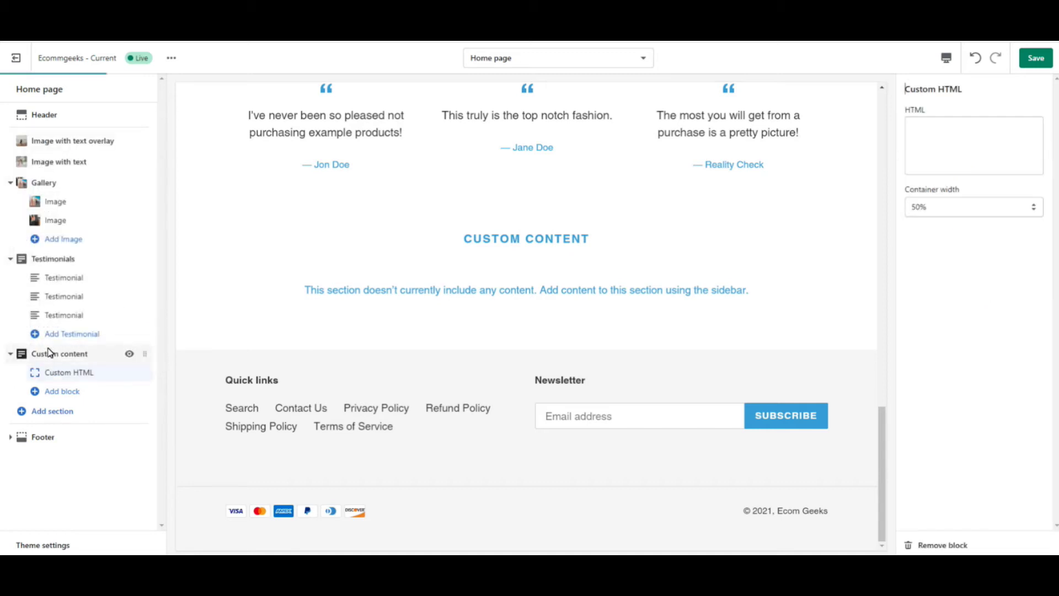
{"action": "left_click", "coordinate": [62, 391]}
{"action": "left_click", "coordinate": [59, 364]}
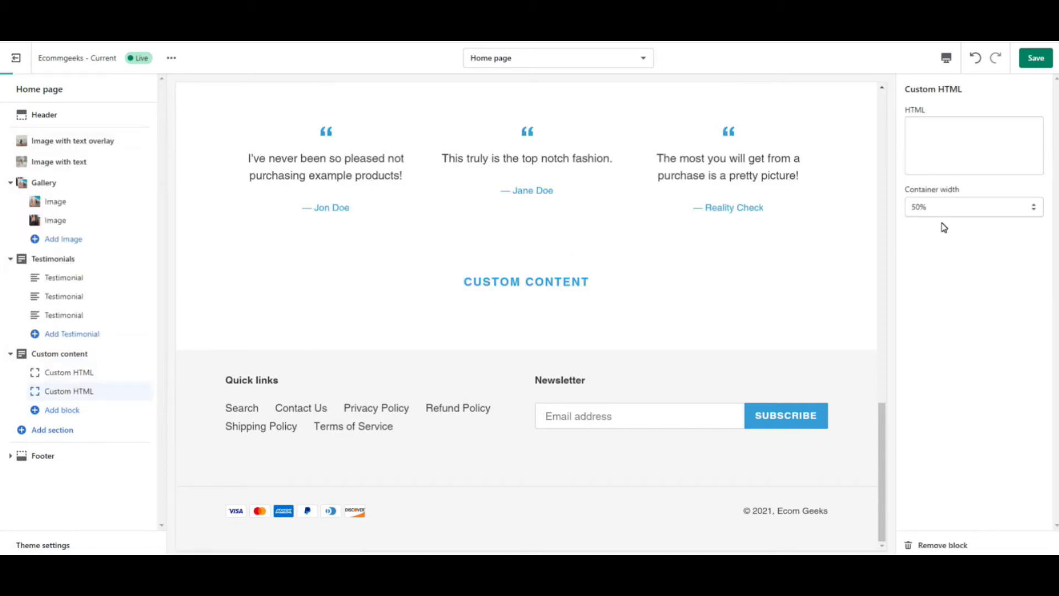
{"action": "left_click", "coordinate": [62, 411]}
{"action": "left_click", "coordinate": [60, 385]}
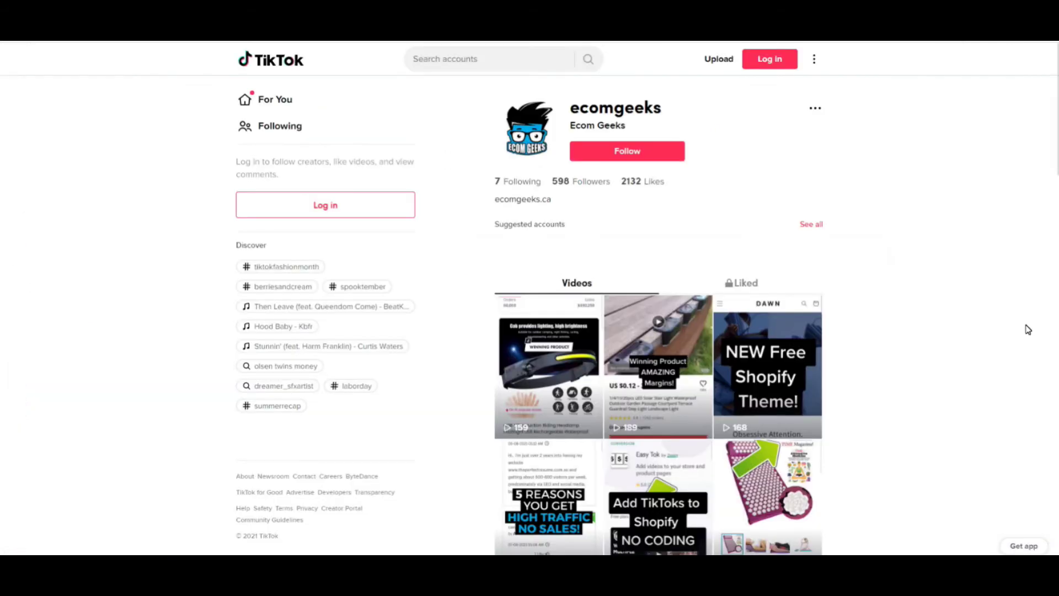
Open the headlamp product video on the store's TikTok profile and copy its embed code.
{"action": "left_click", "coordinate": [544, 355]}
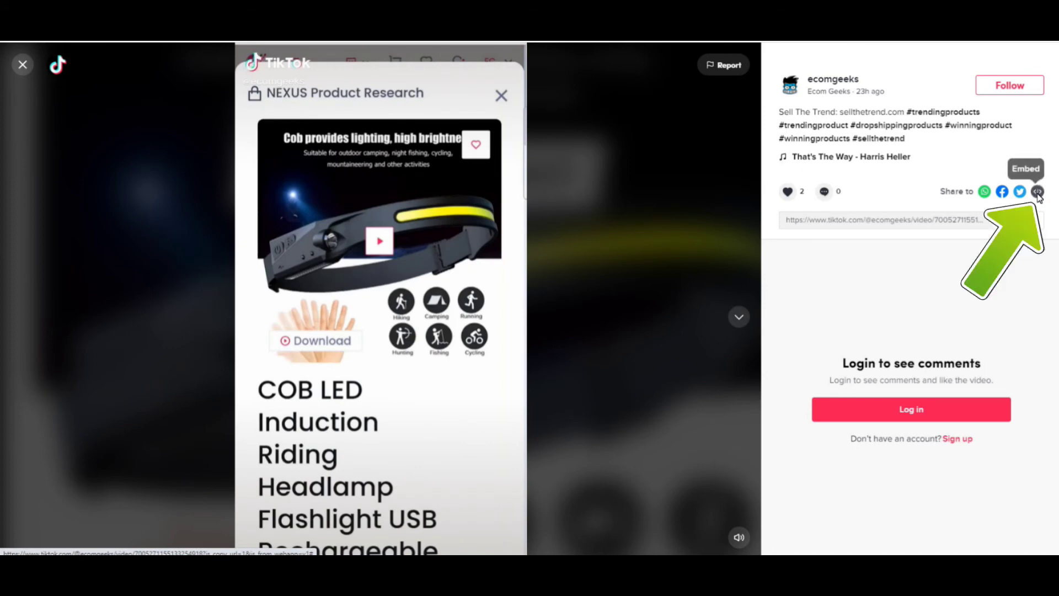
{"action": "left_click", "coordinate": [1037, 192]}
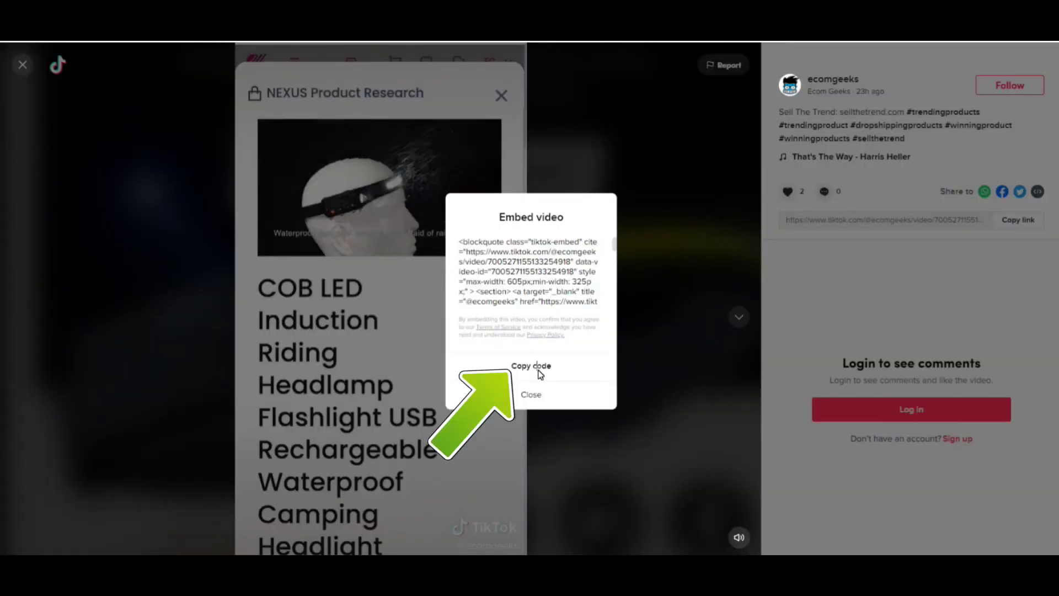
{"action": "left_click", "coordinate": [538, 369]}
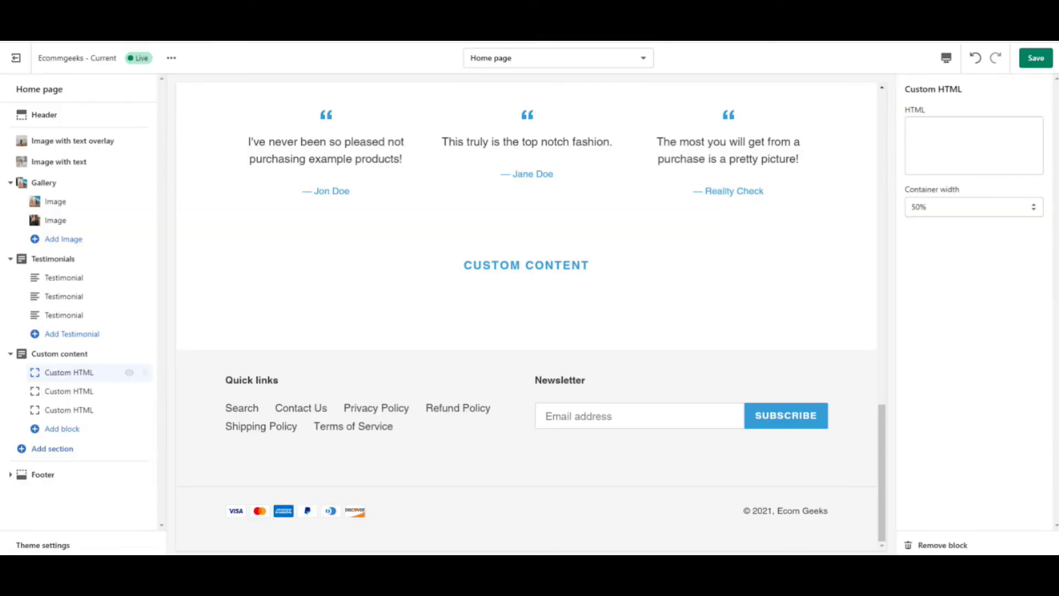
Paste the copied TikTok embed code into the Custom HTML blocks' HTML fields.
{"action": "left_click", "coordinate": [959, 155]}
{"action": "key", "text": "ctrl+v"}
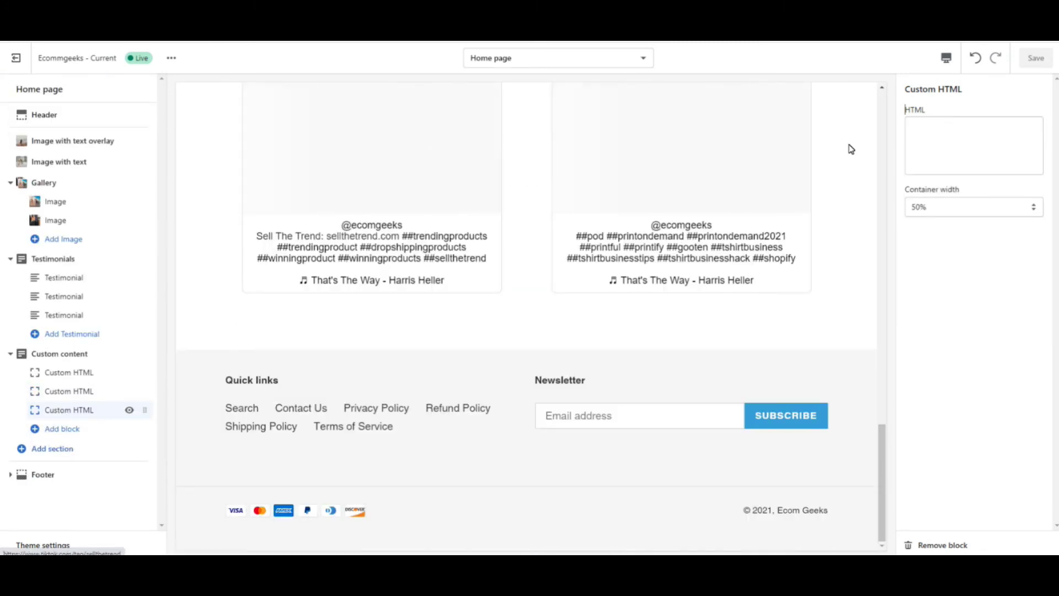
{"action": "key", "text": "ctrl+v"}
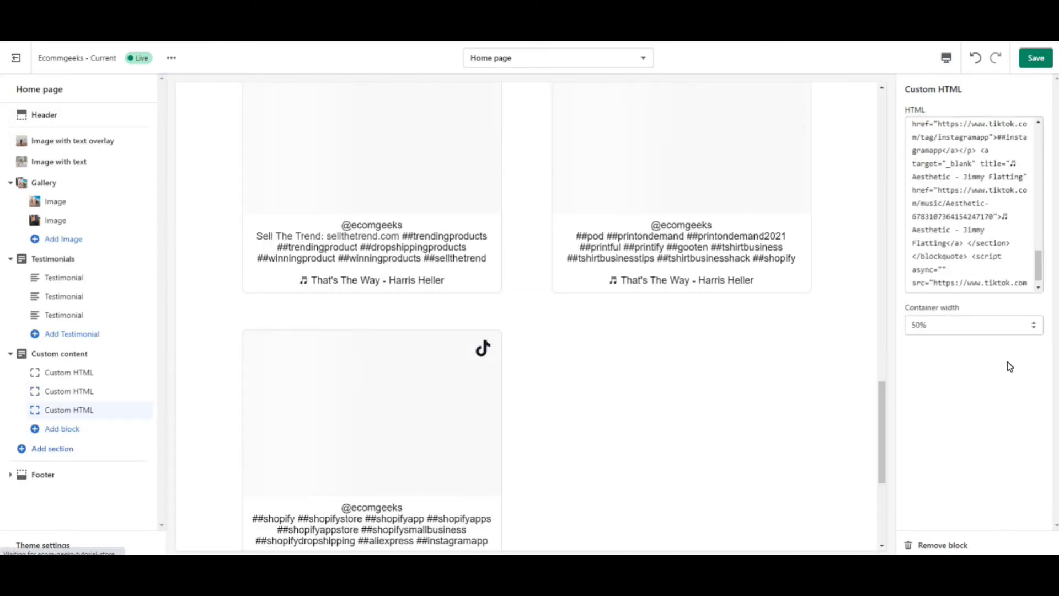
{"action": "left_click", "coordinate": [1008, 329]}
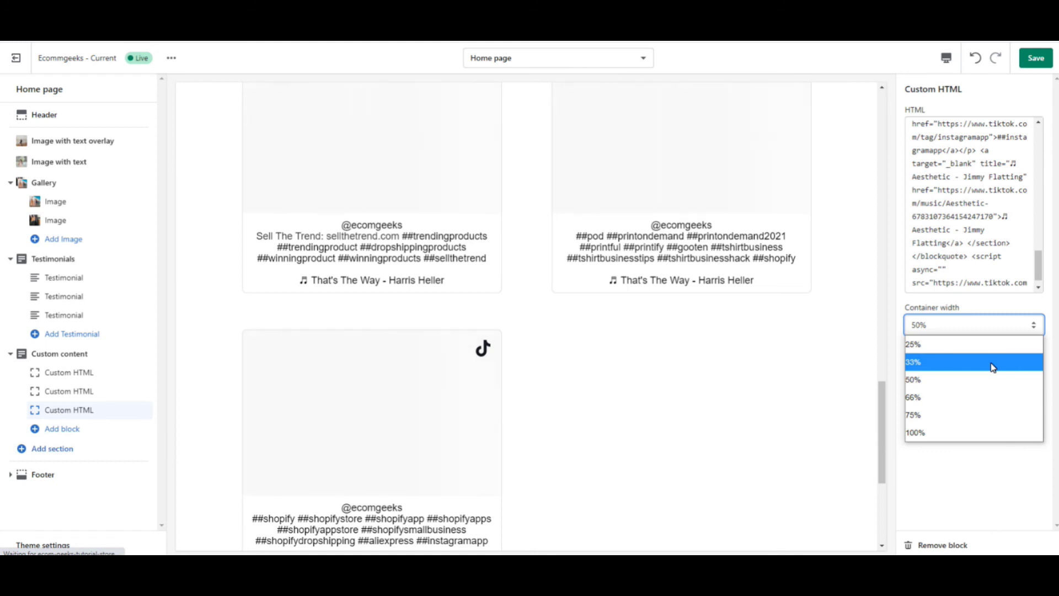
Set each of the three Custom HTML blocks' container width to 33% and save the home page.
{"action": "key", "text": "Escape"}
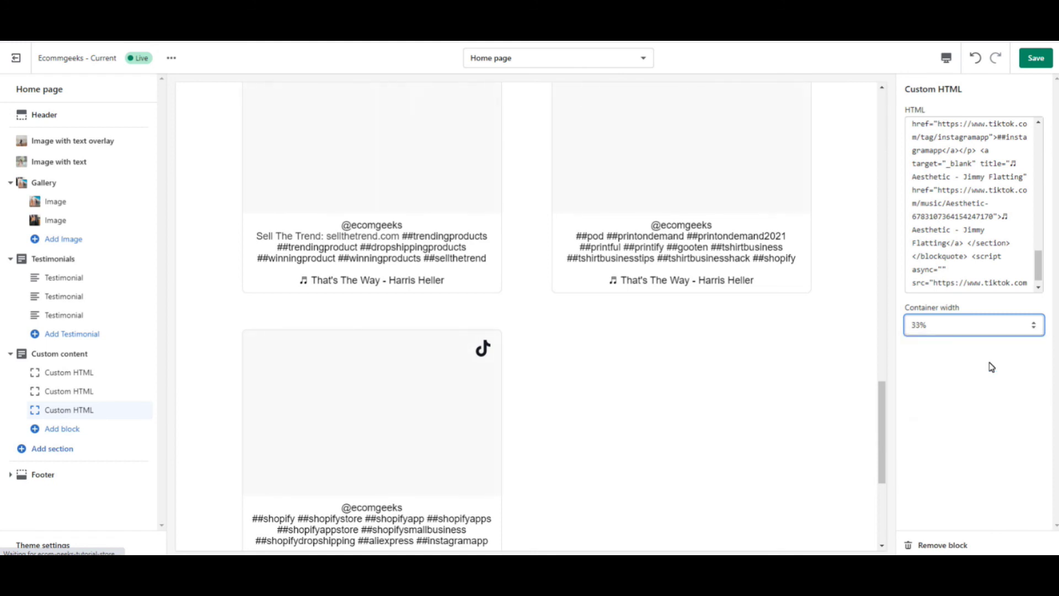
{"action": "left_click", "coordinate": [70, 392]}
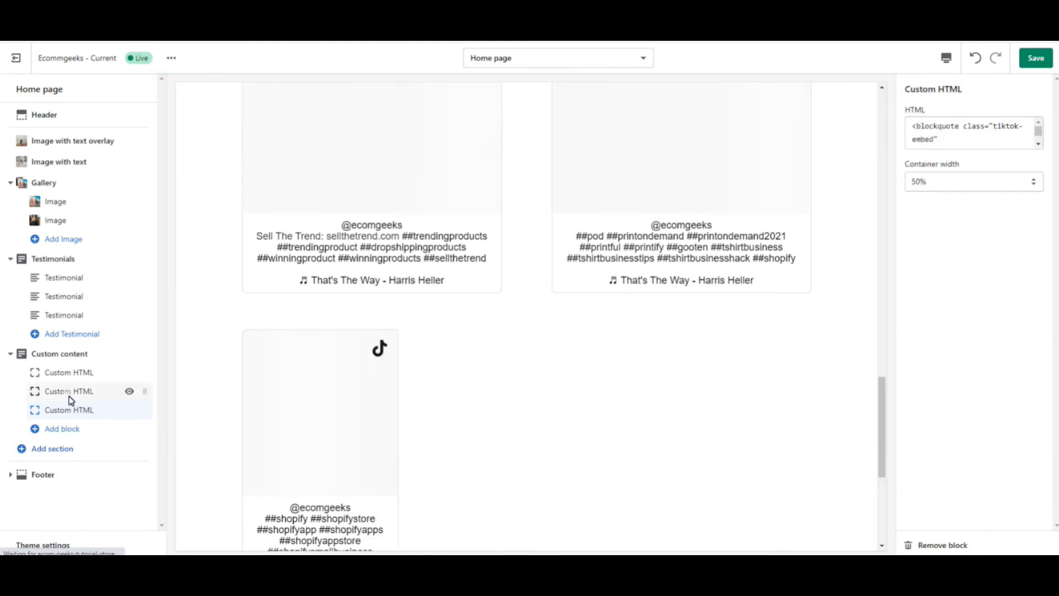
{"action": "left_click", "coordinate": [987, 332]}
{"action": "left_click", "coordinate": [941, 379]}
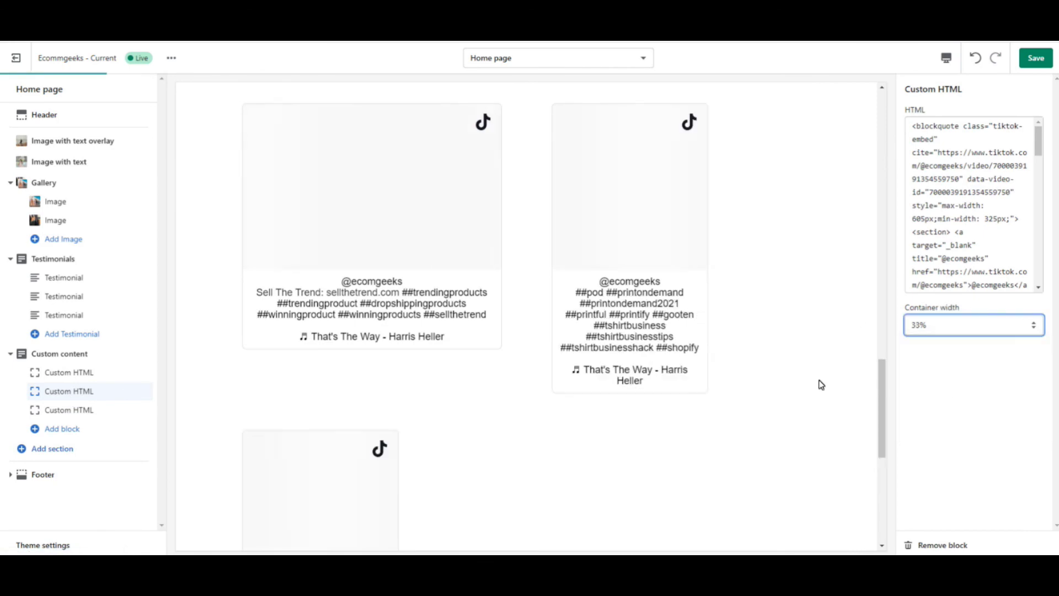
{"action": "left_click", "coordinate": [60, 373]}
{"action": "left_click", "coordinate": [976, 326]}
{"action": "left_click", "coordinate": [978, 346]}
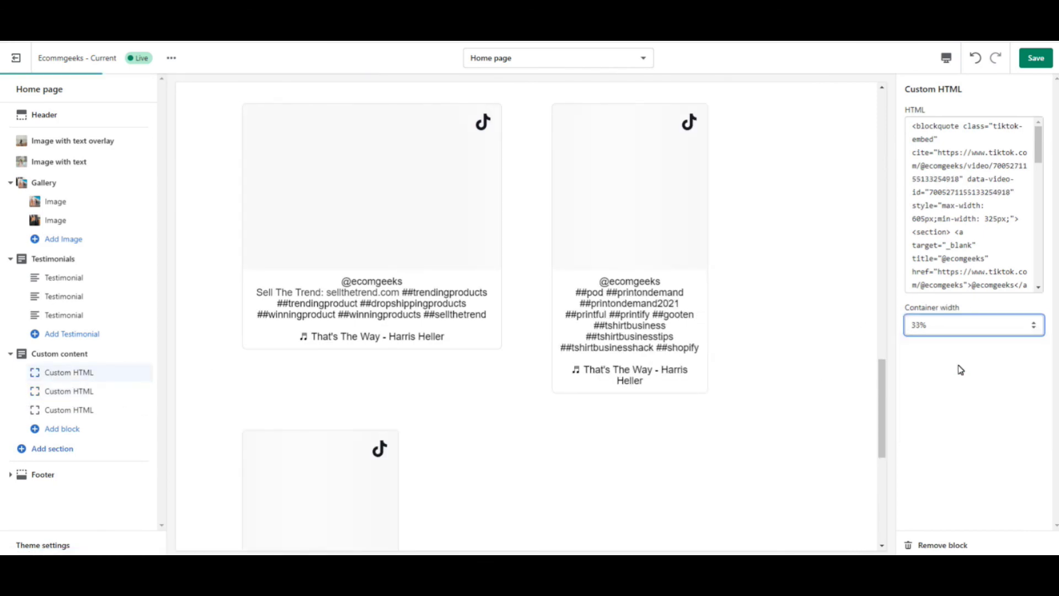
{"action": "left_click", "coordinate": [1037, 61]}
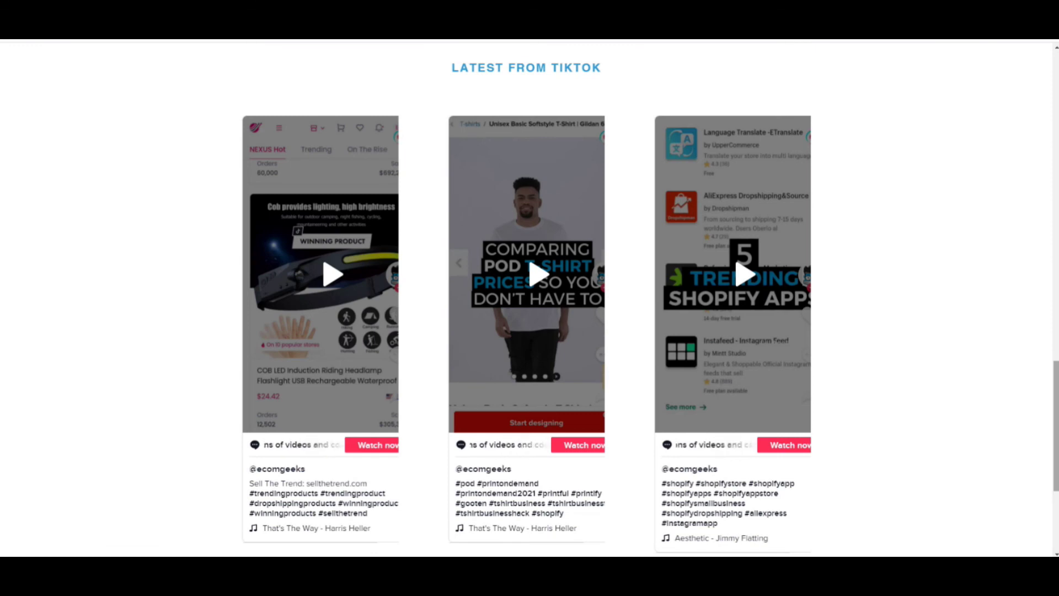